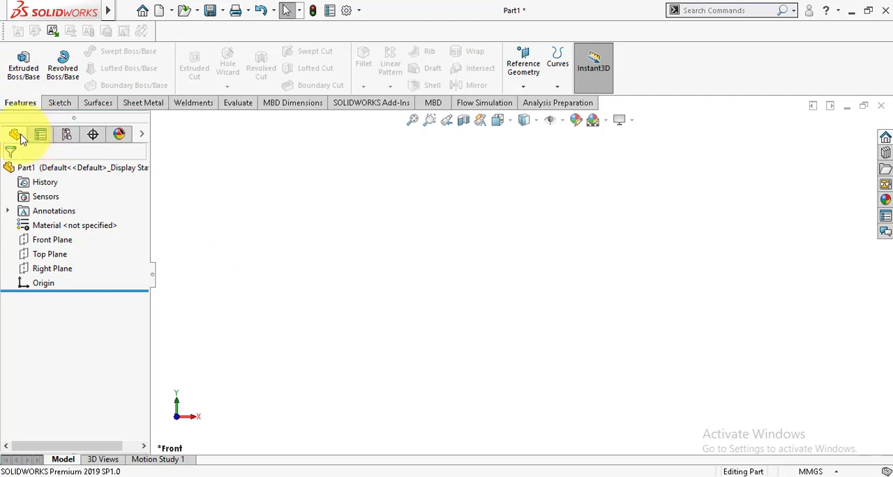
# Sketch a corner rectangle about 92 mm by 46 mm on the Front Plane, starting at the origin
pyautogui.click(41, 240)
pyautogui.click(50, 218)
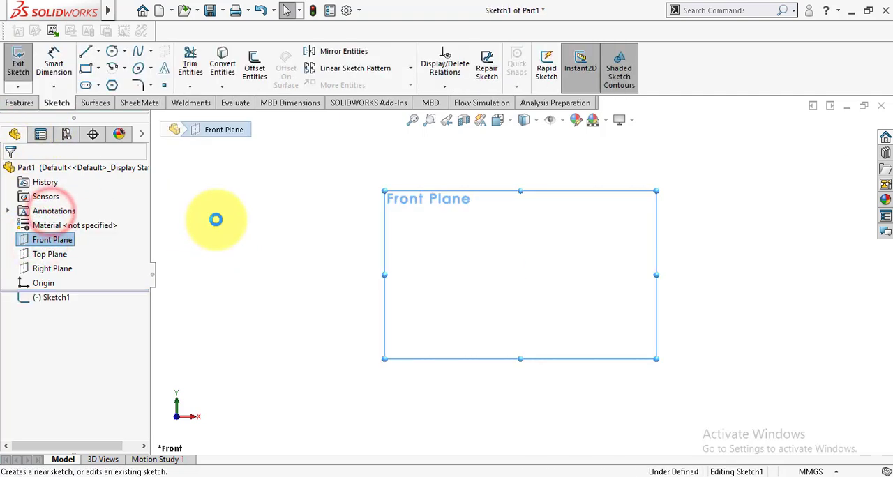
pyautogui.click(88, 68)
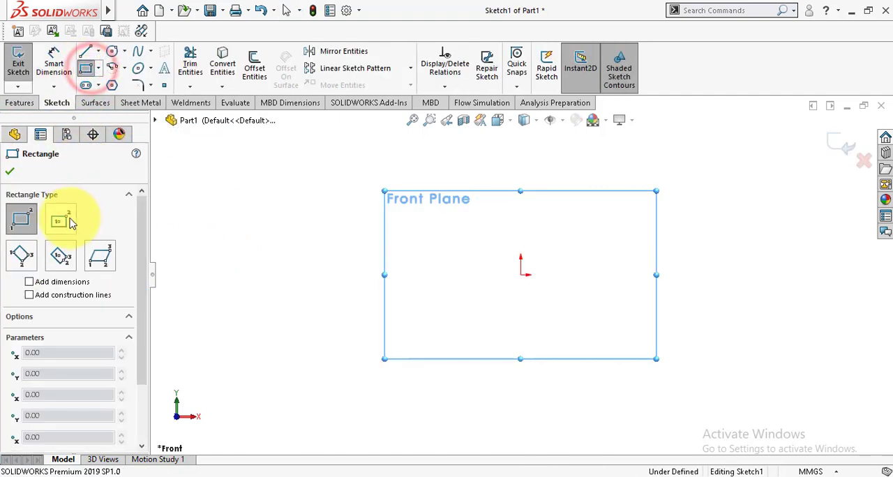
pyautogui.click(523, 274)
pyautogui.moveTo(524, 274); pyautogui.dragTo(661, 207)
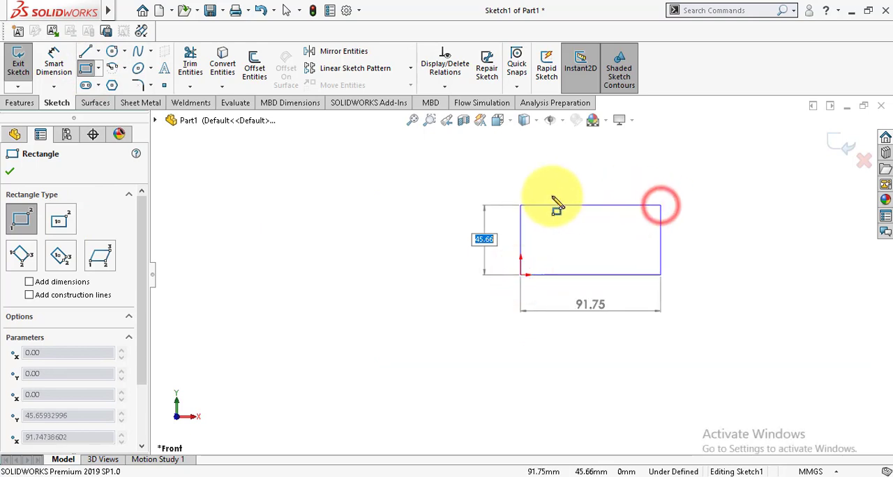
pyautogui.click(10, 172)
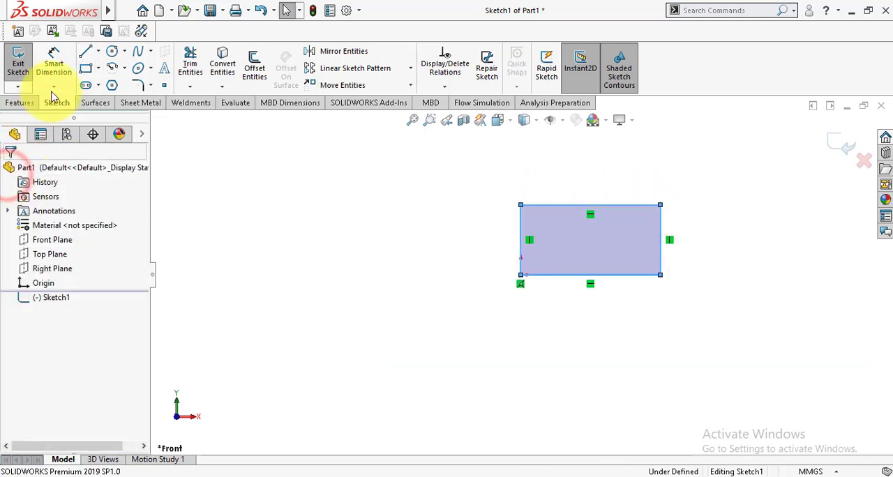
# Dimension the rectangle's lower horizontal edge to 120 mm
pyautogui.click(54, 62)
pyautogui.click(586, 276)
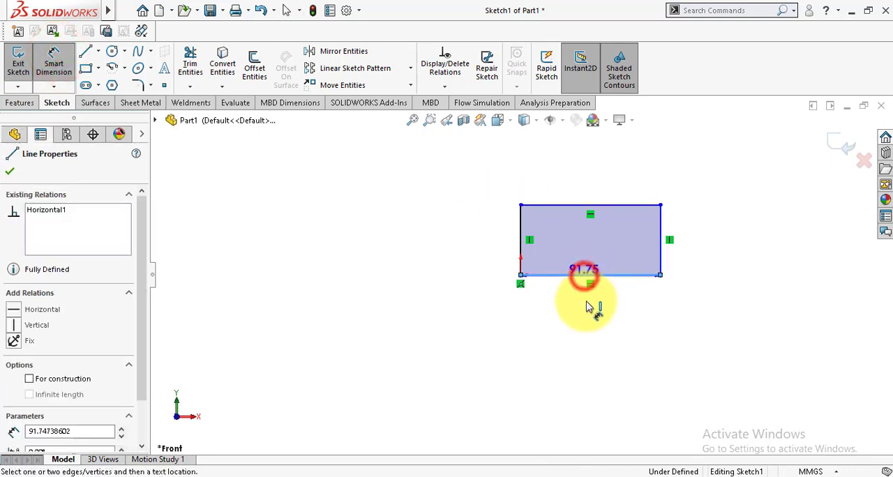
pyautogui.click(586, 314)
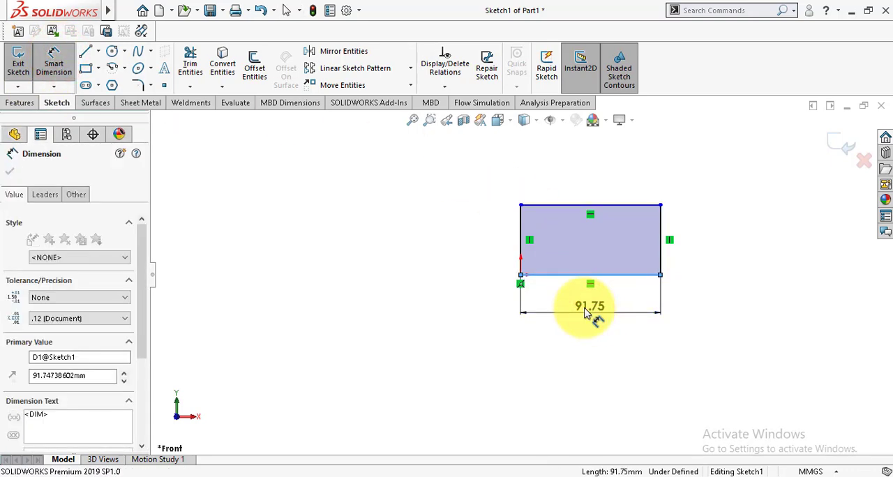
pyautogui.write('120')
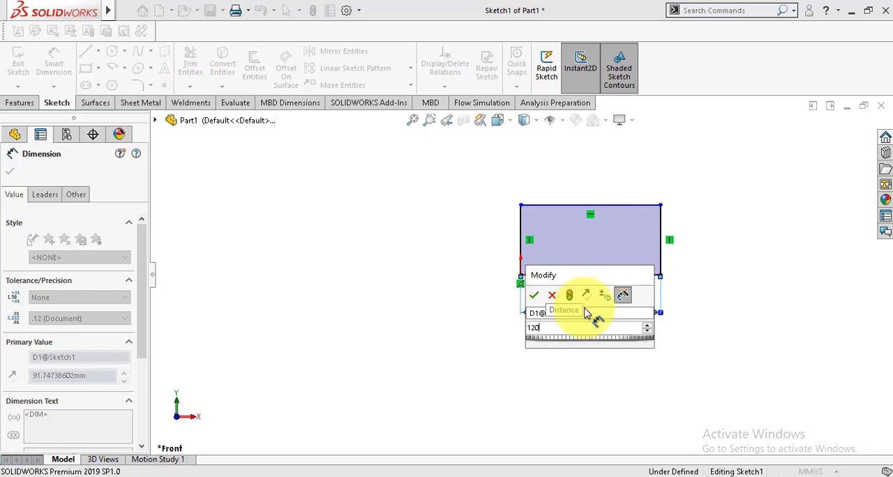
pyautogui.press('Return')
# Dimension the rectangle's vertical edge at the origin to 60 mm and exit the sketch
pyautogui.click(523, 238)
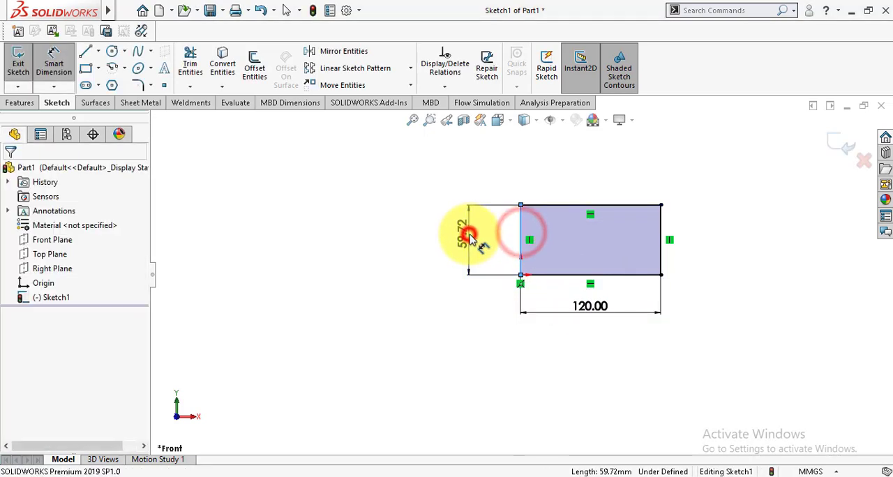
pyautogui.click(466, 240)
pyautogui.write('6')
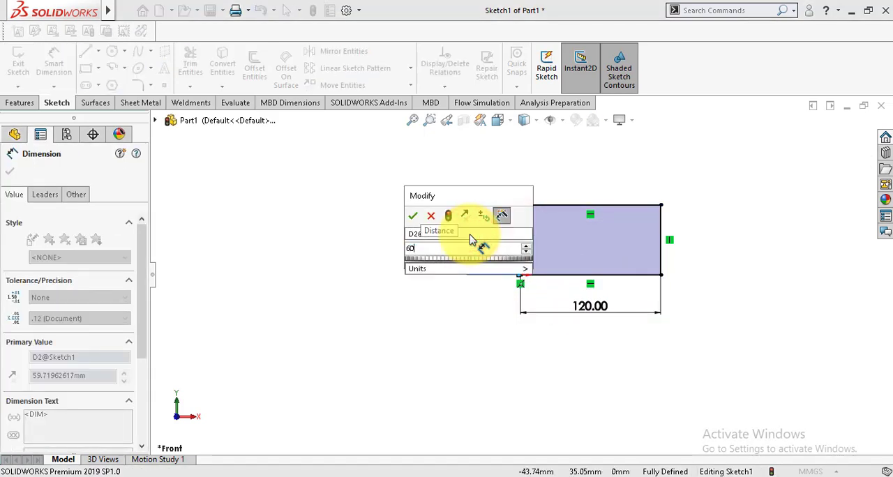
pyautogui.write('0')
pyautogui.press('Return')
pyautogui.click(9, 171)
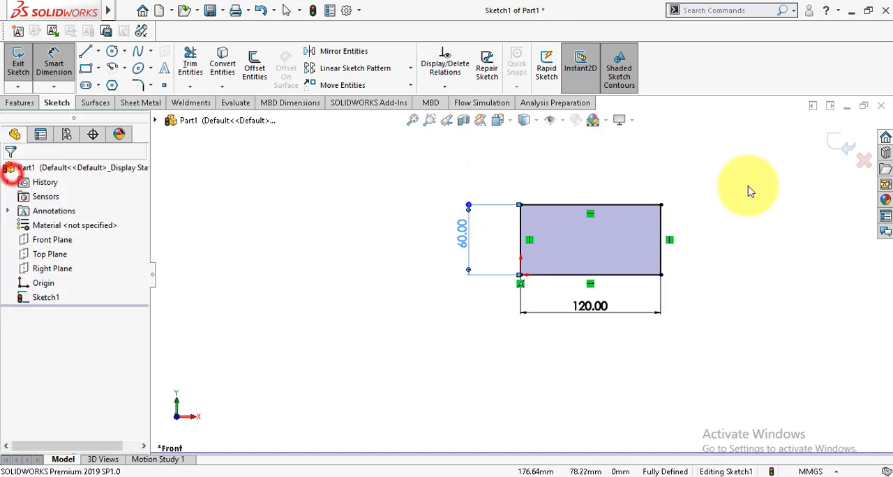
pyautogui.click(834, 142)
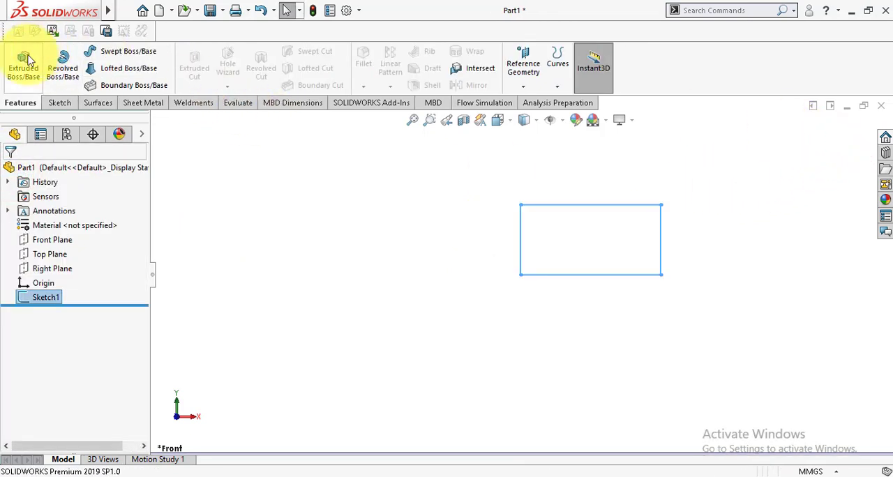
# Extrude the rectangle sketch as a solid boss with a blind depth of 10 mm
pyautogui.click(23, 63)
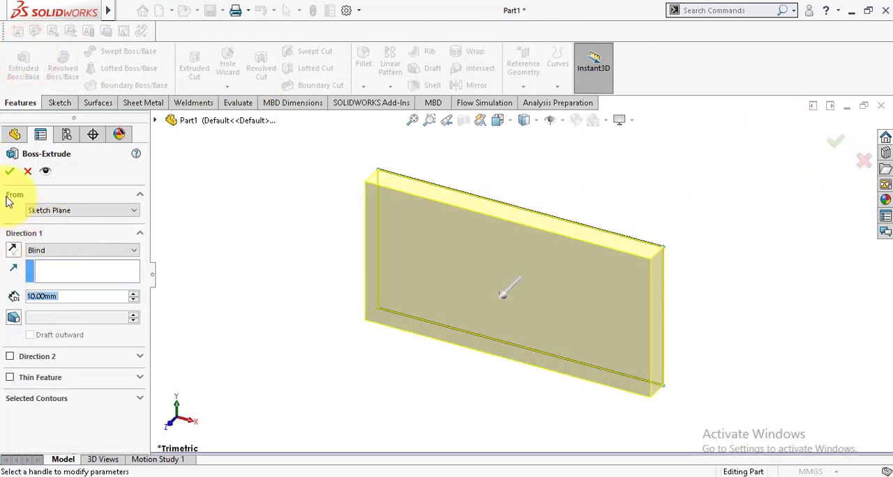
pyautogui.click(10, 171)
pyautogui.moveTo(278, 235)
pyautogui.mouseDown(button='middle')
pyautogui.moveTo(300, 293)
pyautogui.moveTo(359, 275)
pyautogui.moveTo(335, 299)
pyautogui.mouseUp(button='middle')
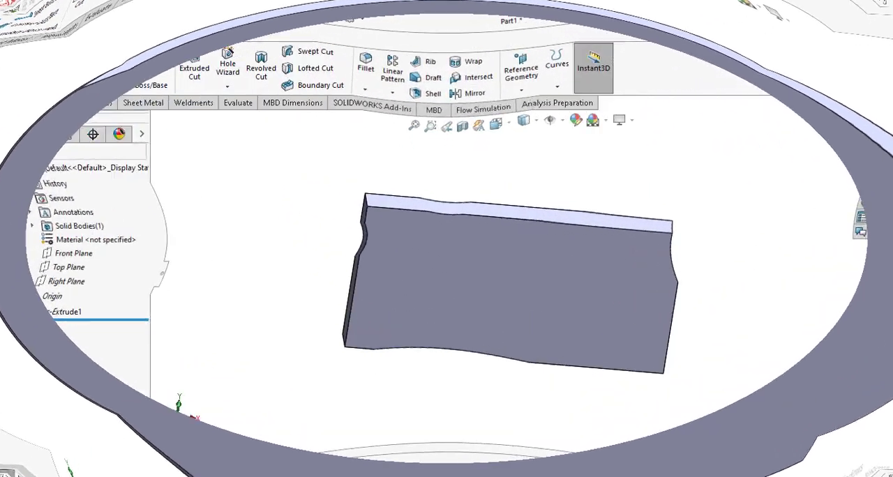
# Load the SOLIDWORKS Simulation add-in and bring up its simulation commands
pyautogui.click(377, 103)
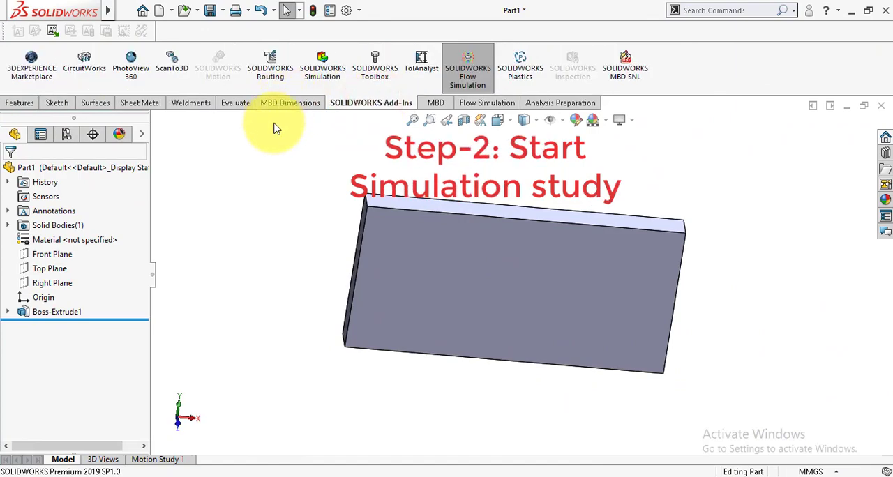
pyautogui.click(323, 67)
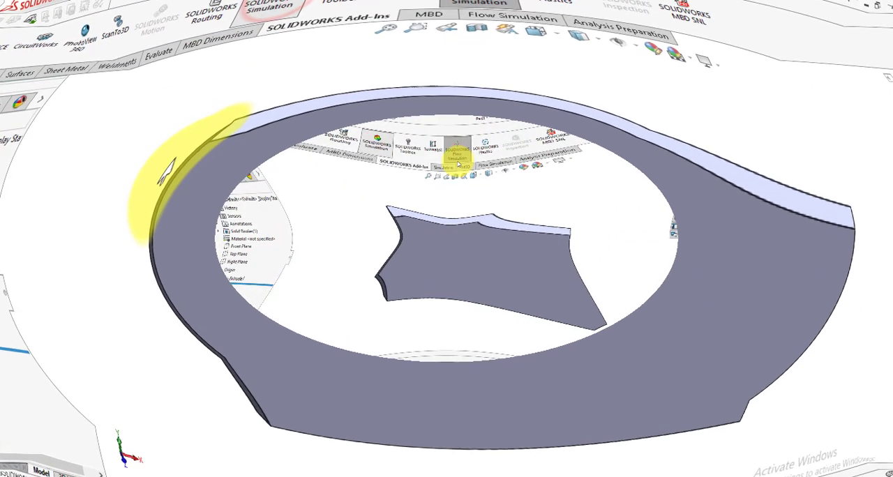
pyautogui.click(441, 104)
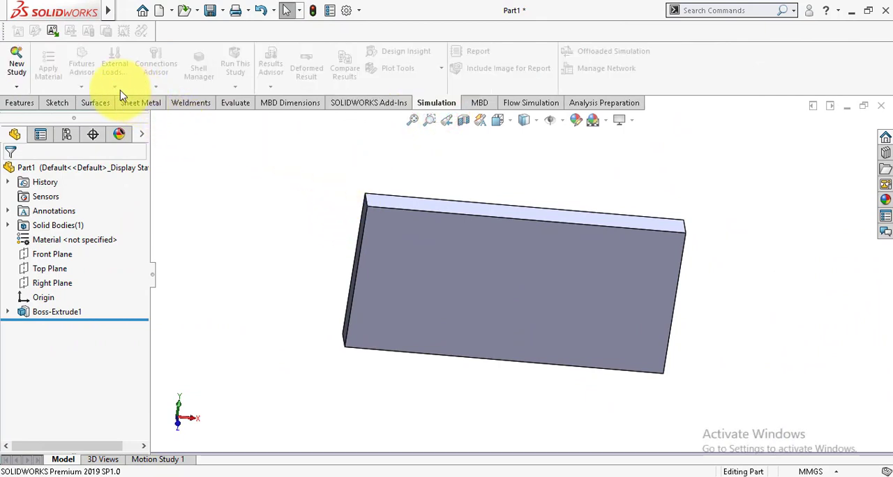
# Create a new Topology Study for the plate, then close its task list and collapse the resources pane
pyautogui.click(17, 65)
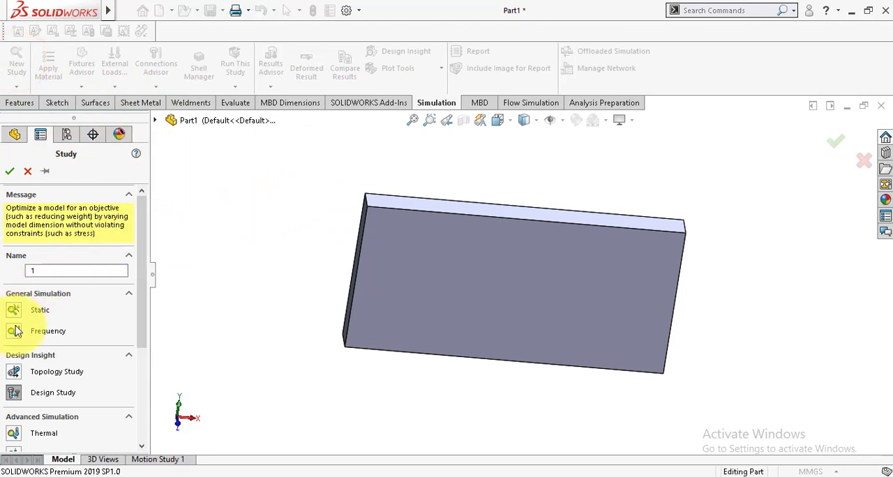
pyautogui.click(14, 374)
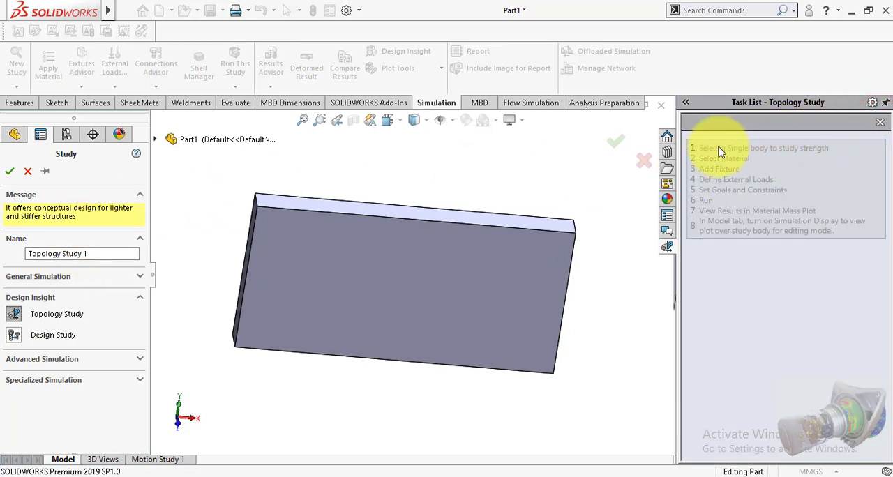
pyautogui.click(11, 173)
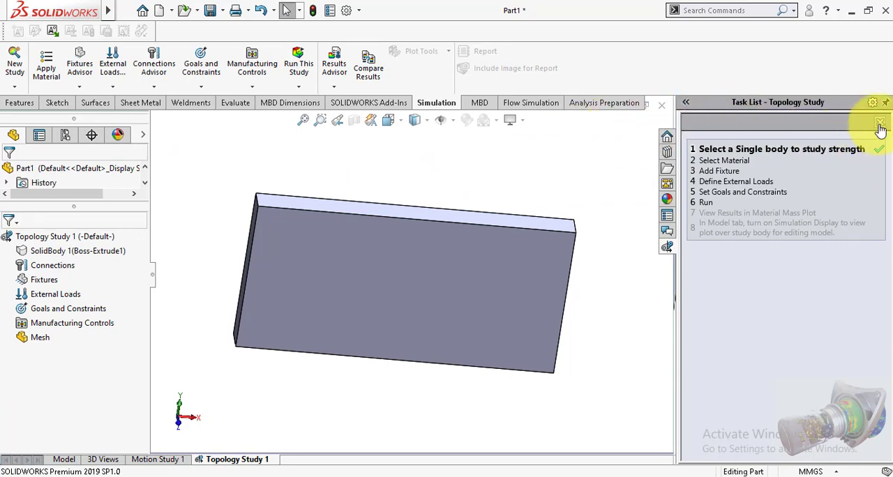
pyautogui.click(881, 126)
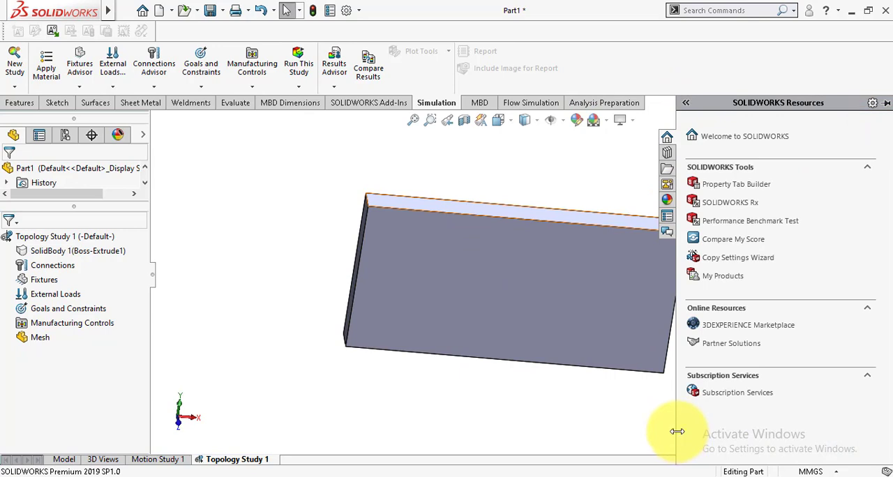
pyautogui.moveTo(676, 431); pyautogui.dragTo(885, 402)
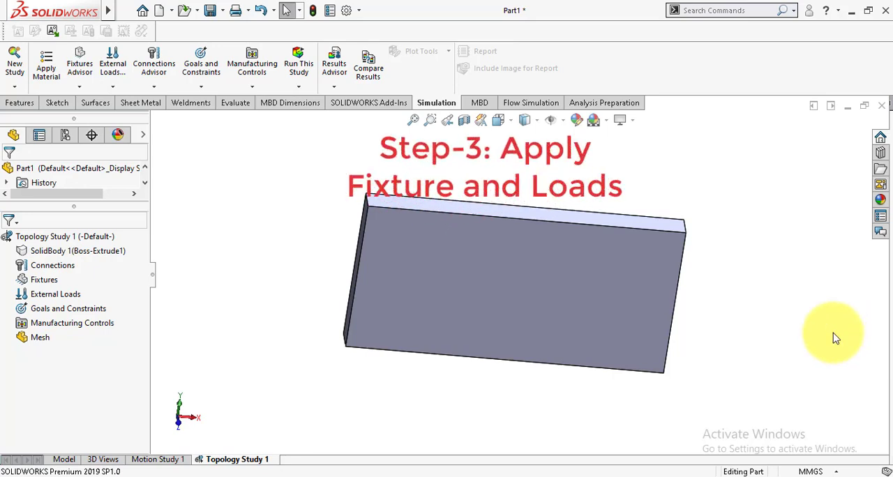
# Assign the favorite material Plain Carbon Steel to the plate's solid body in the topology study
pyautogui.click(56, 253)
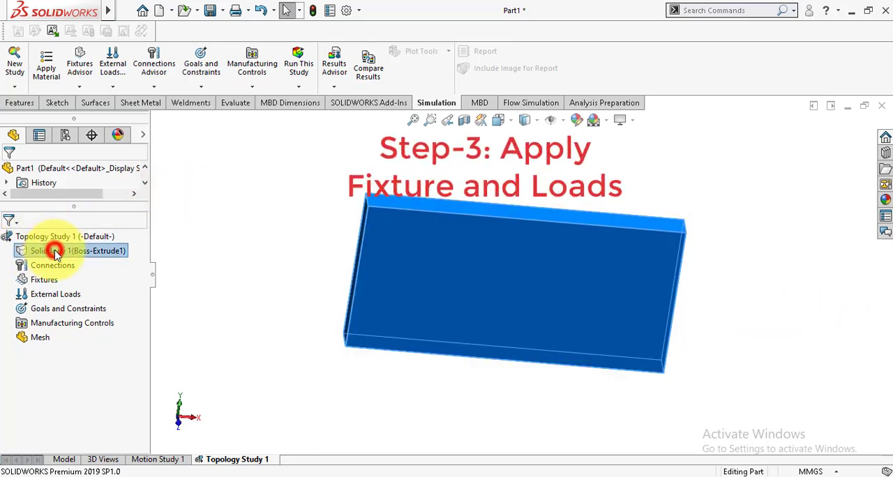
pyautogui.rightClick(56, 252)
pyautogui.moveTo(129, 276)
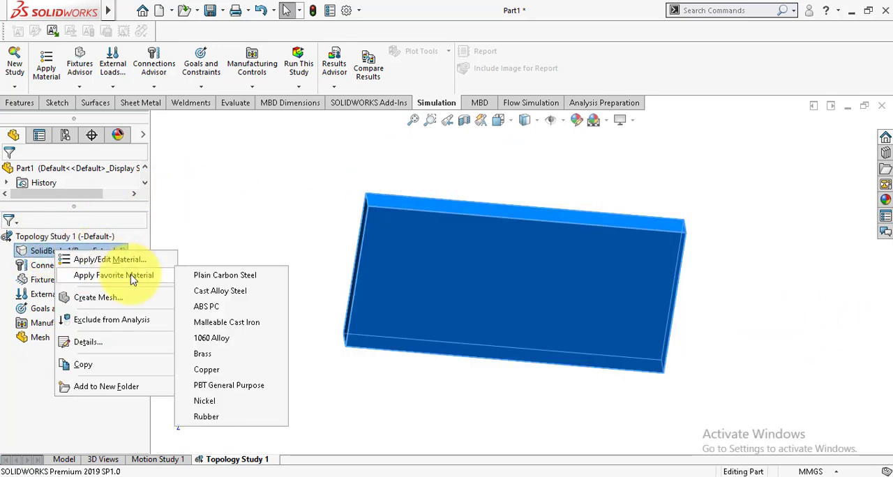
pyautogui.click(222, 279)
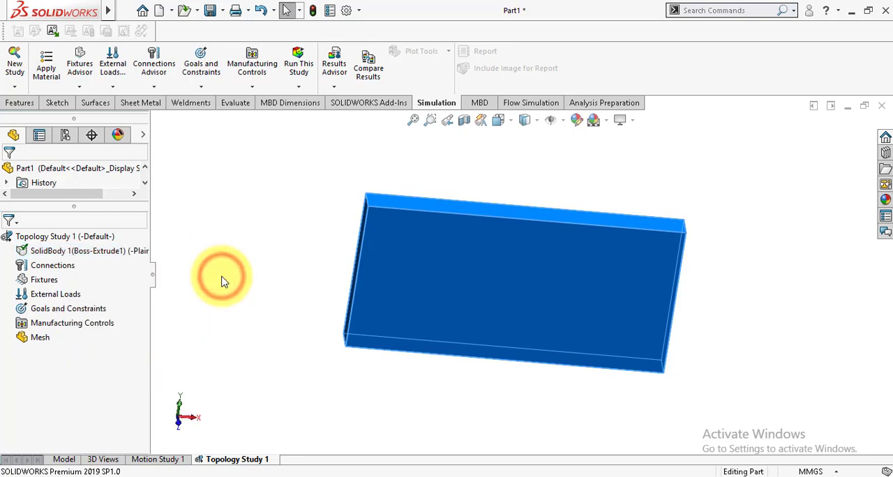
pyautogui.click(221, 277)
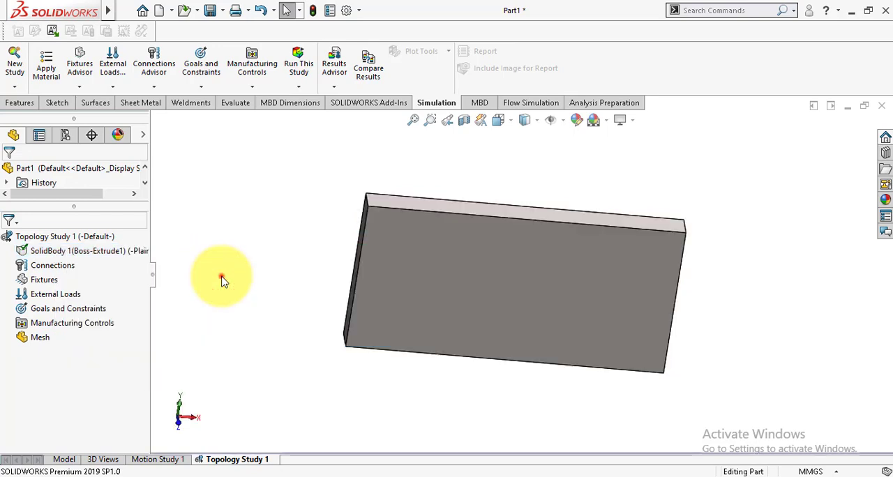
# Apply a Fixed Geometry fixture to the plate's narrow end face on the origin side
pyautogui.rightClick(37, 282)
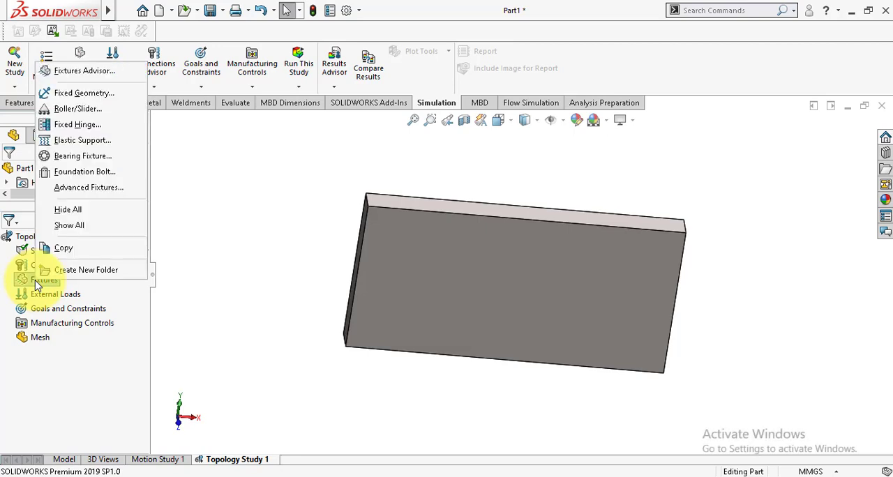
pyautogui.click(72, 95)
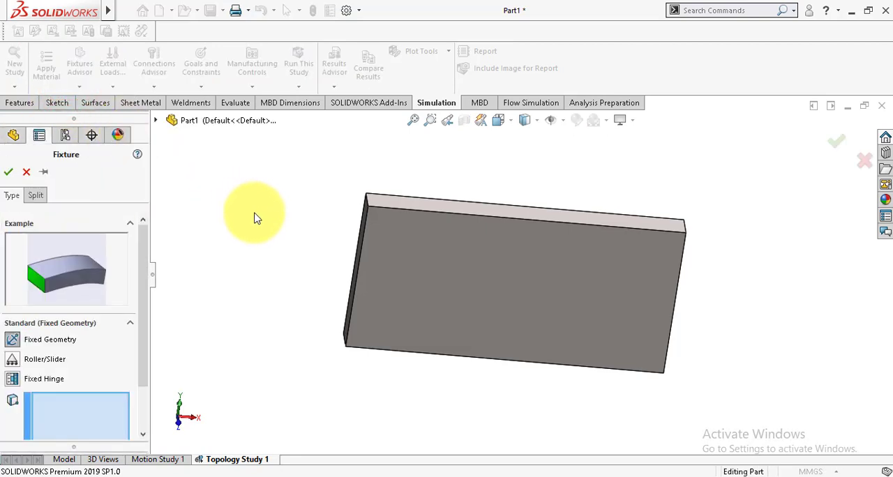
pyautogui.moveTo(275, 227); pyautogui.dragTo(307, 247, button='middle')
pyautogui.click(379, 284)
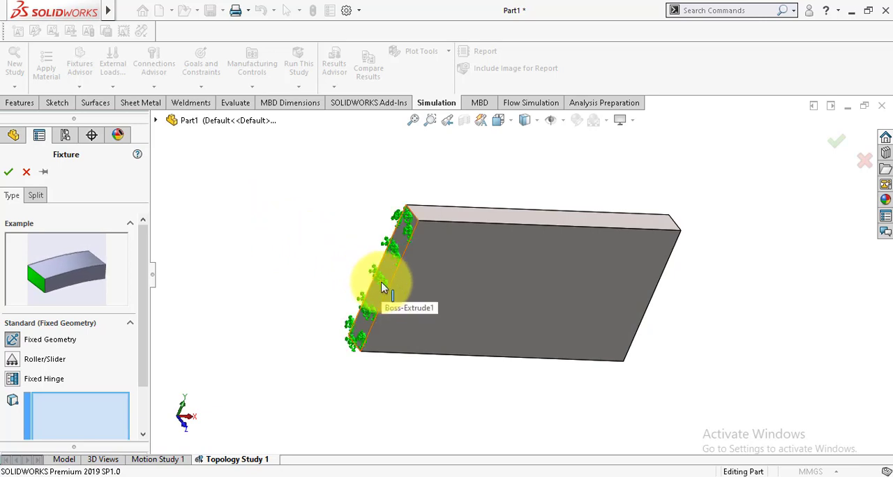
pyautogui.click(8, 172)
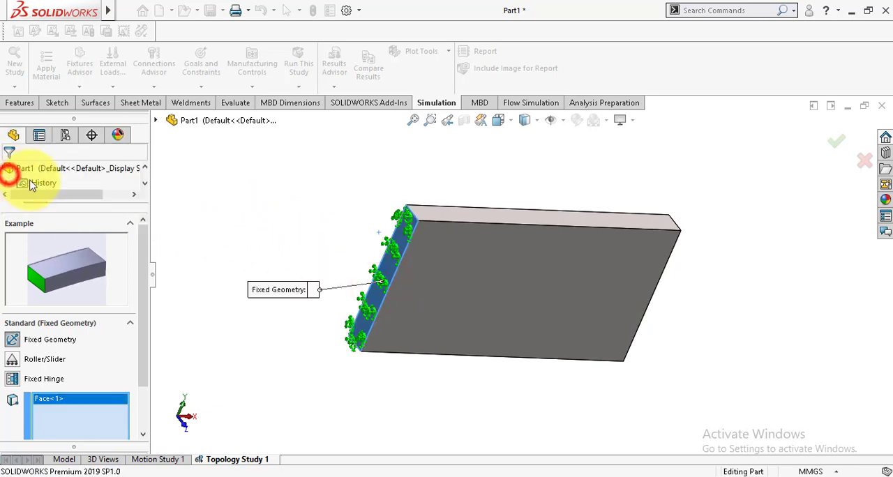
# Apply a pressure load of 2 N/mm^2 (MPa) normal to the plate's long narrow upper face
pyautogui.moveTo(291, 258); pyautogui.dragTo(239, 214, button='middle')
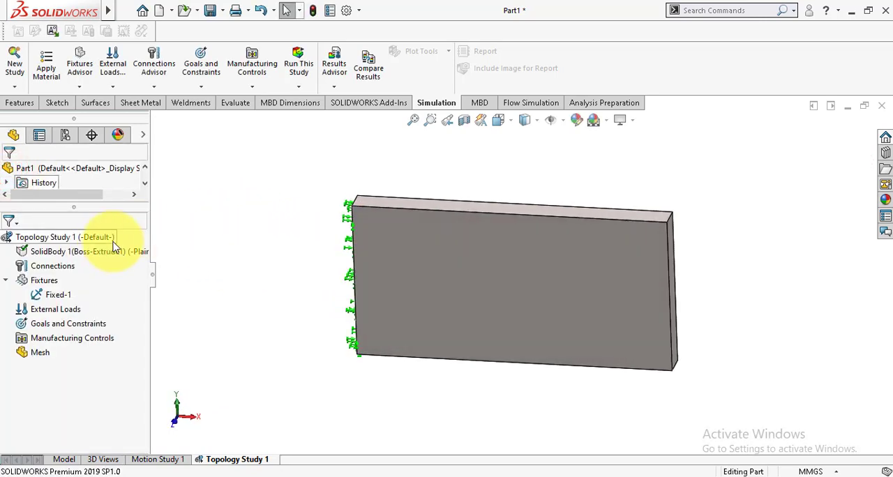
pyautogui.rightClick(44, 312)
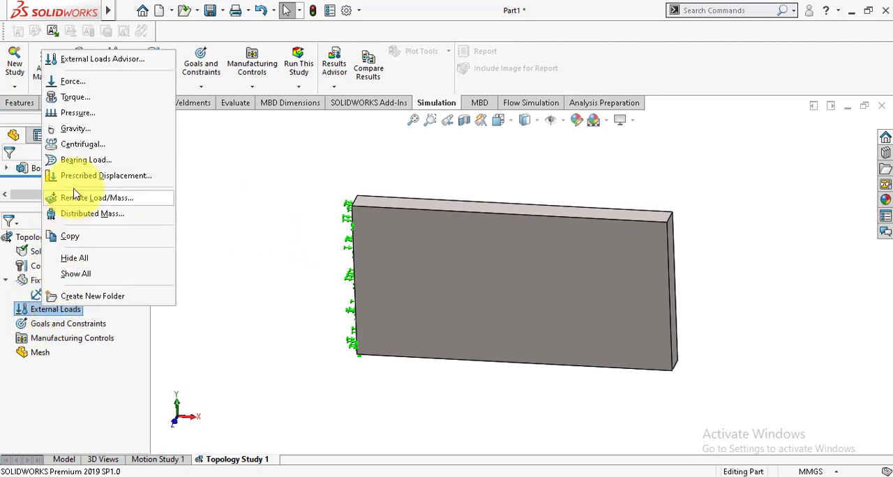
pyautogui.click(77, 113)
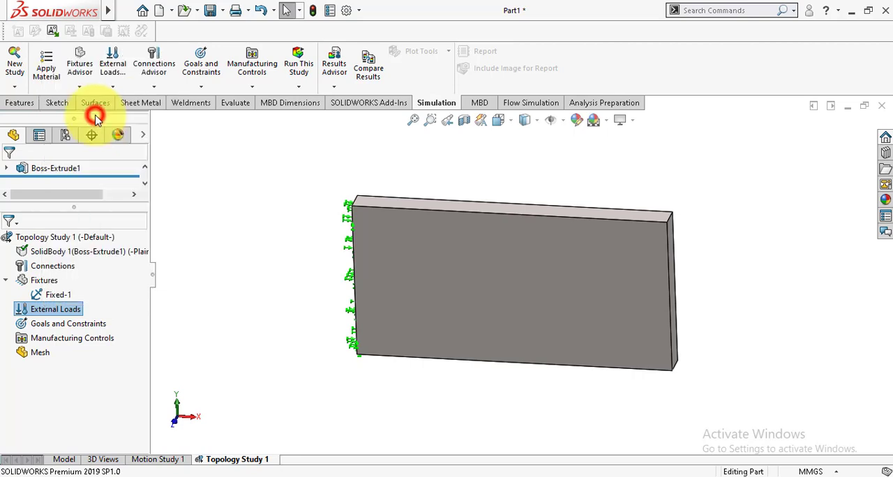
pyautogui.click(499, 208)
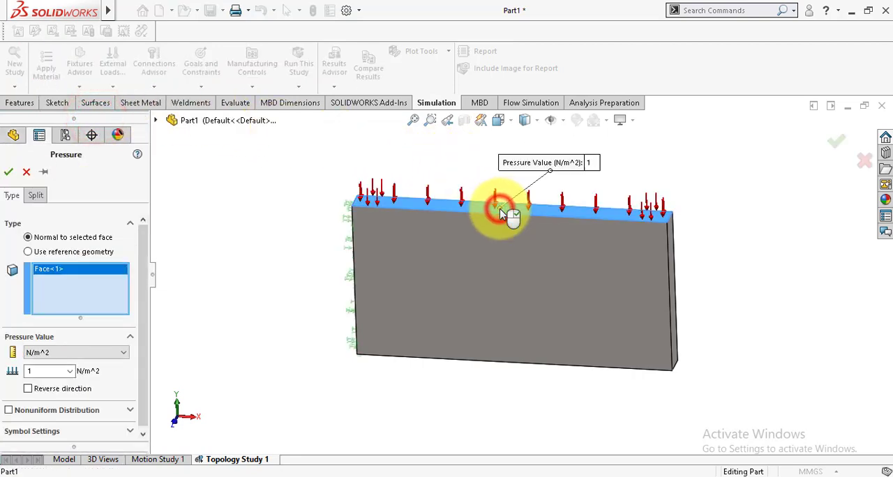
pyautogui.click(88, 352)
pyautogui.click(54, 391)
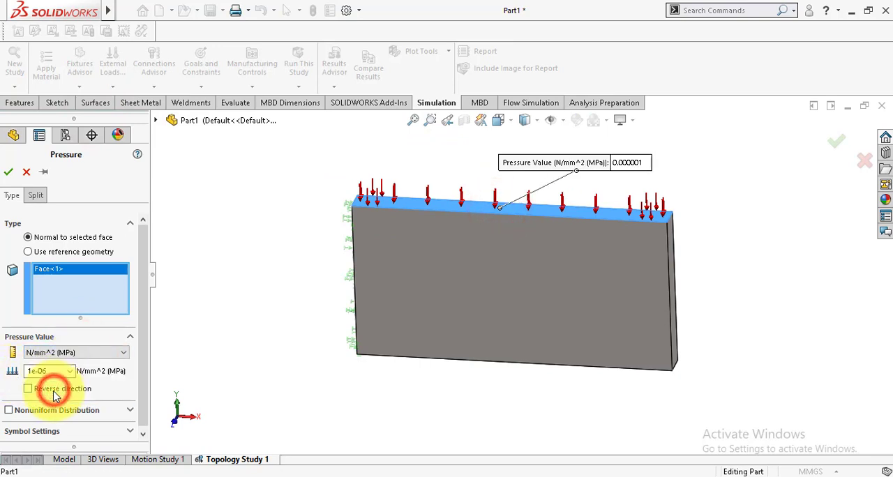
pyautogui.doubleClick(50, 371)
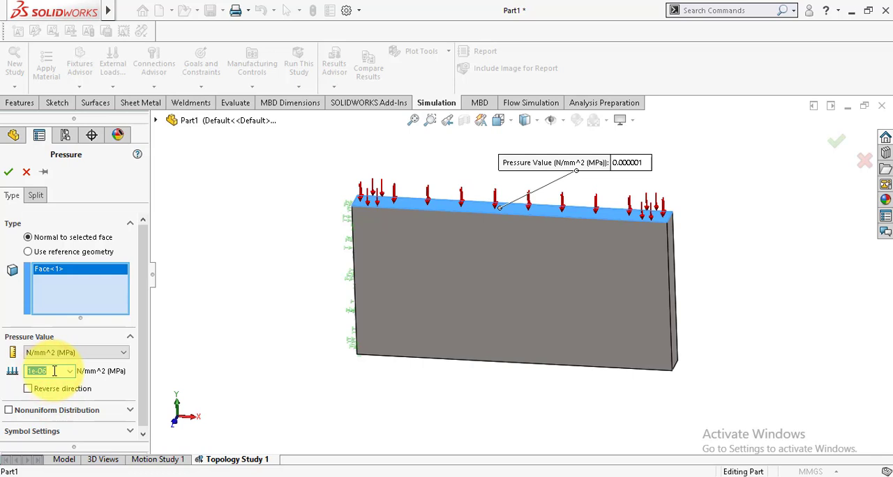
pyautogui.write('2')
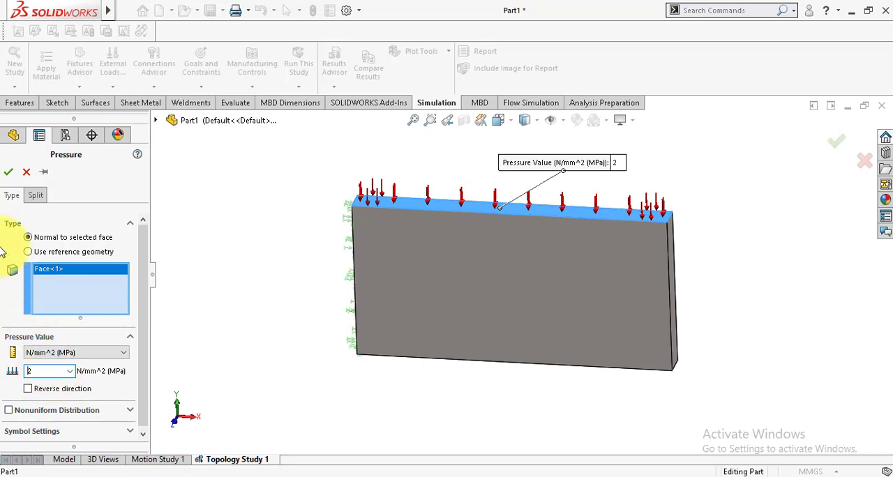
pyautogui.click(8, 175)
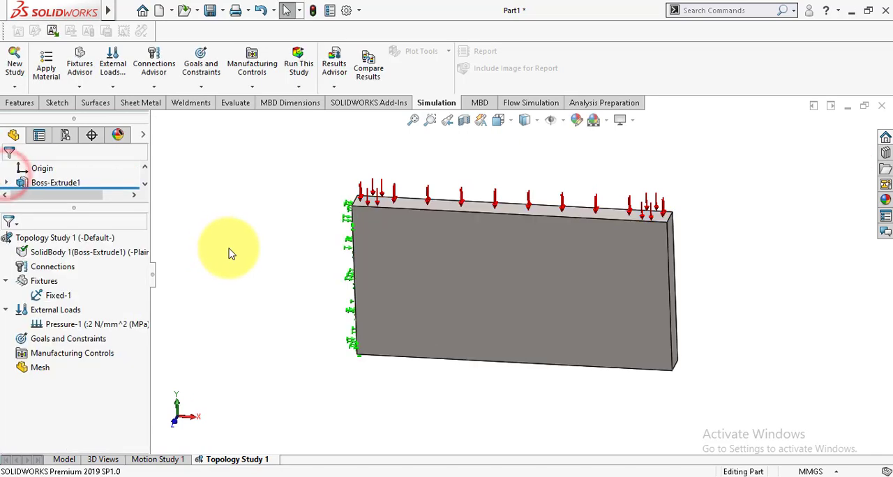
# Add the Best Stiffness to Weight ratio goal to the topology study with its default mass constraint
pyautogui.rightClick(74, 342)
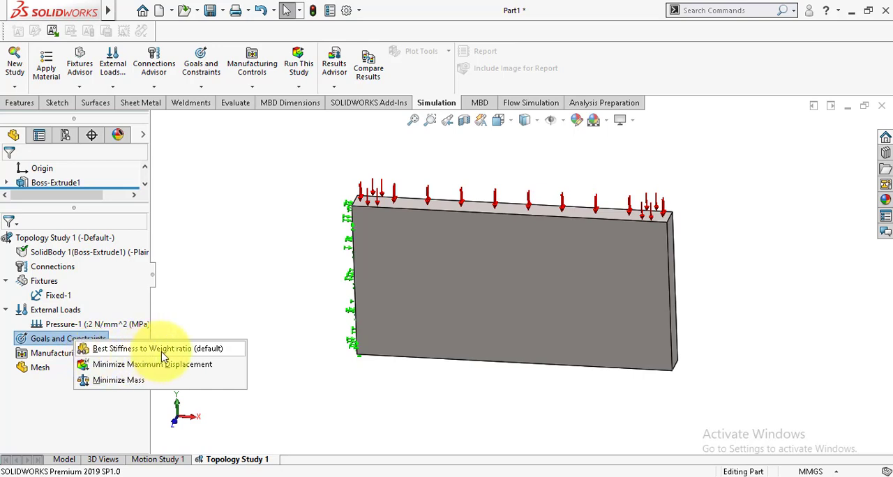
pyautogui.click(161, 350)
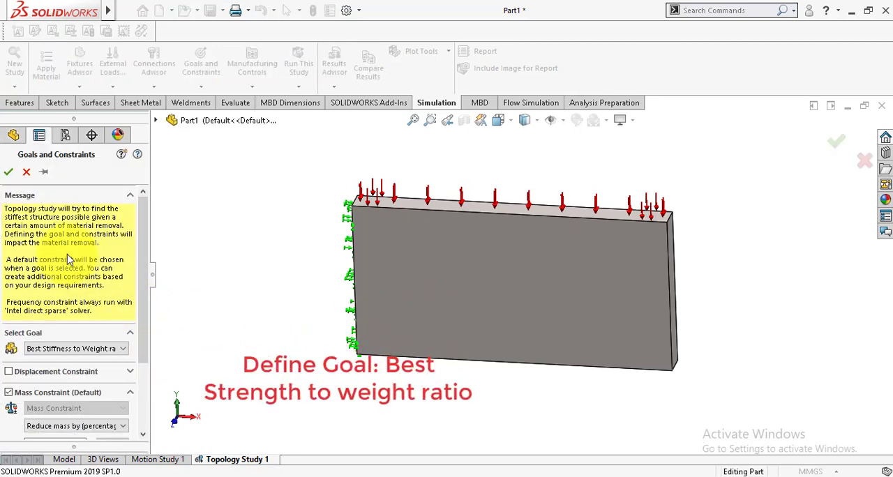
pyautogui.click(9, 174)
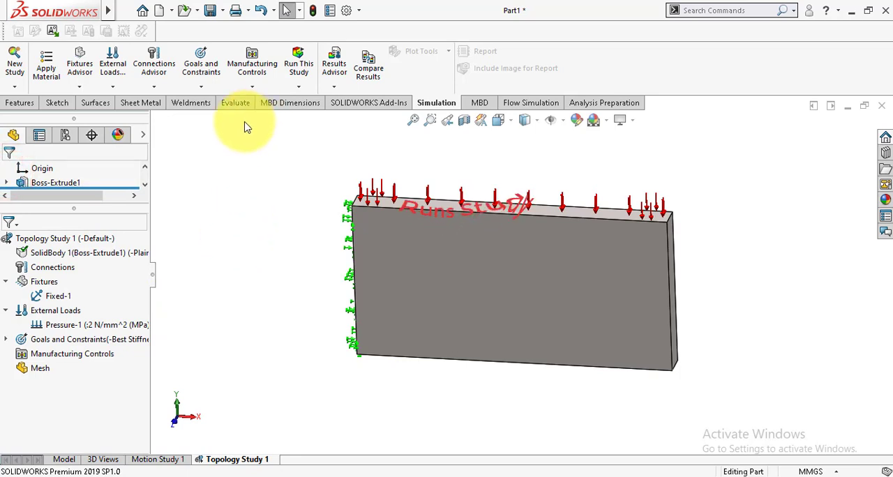
# Run the topology study, allow its solver through the firewall on public networks, and examine the resulting material mass plot
pyautogui.click(304, 67)
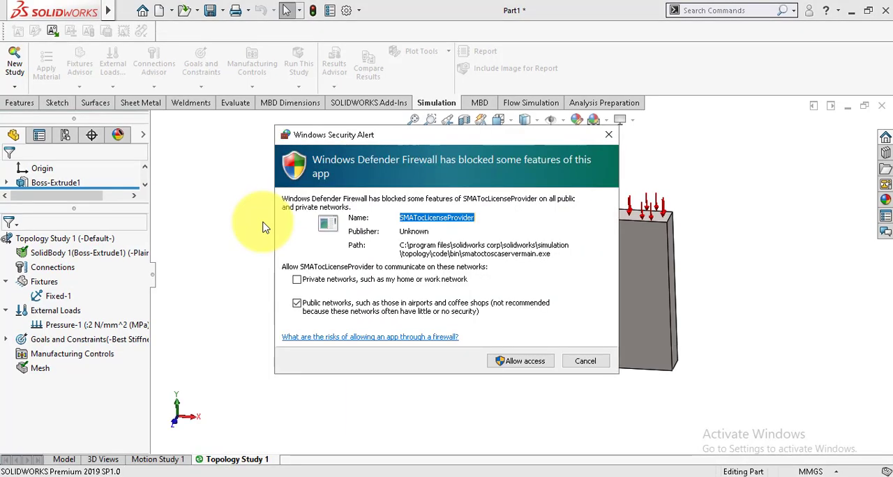
pyautogui.click(521, 367)
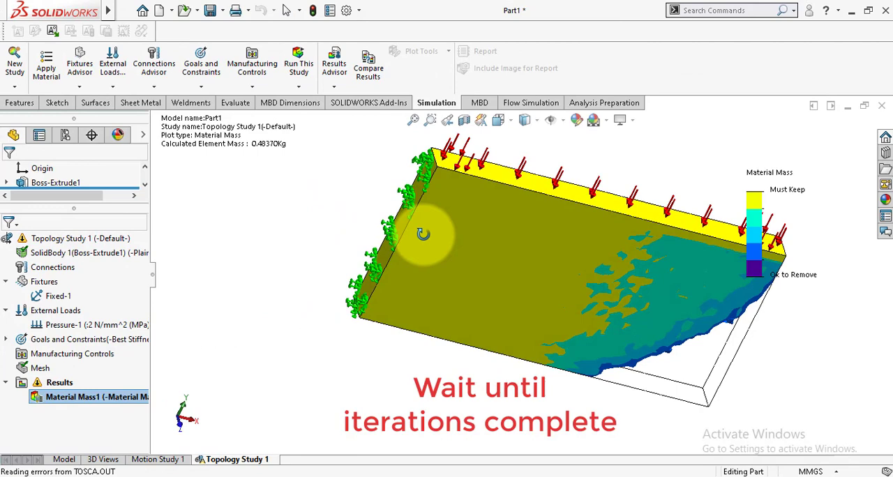
pyautogui.moveTo(424, 234); pyautogui.dragTo(385, 184, button='middle')
pyautogui.scroll(-3, 316, 283)
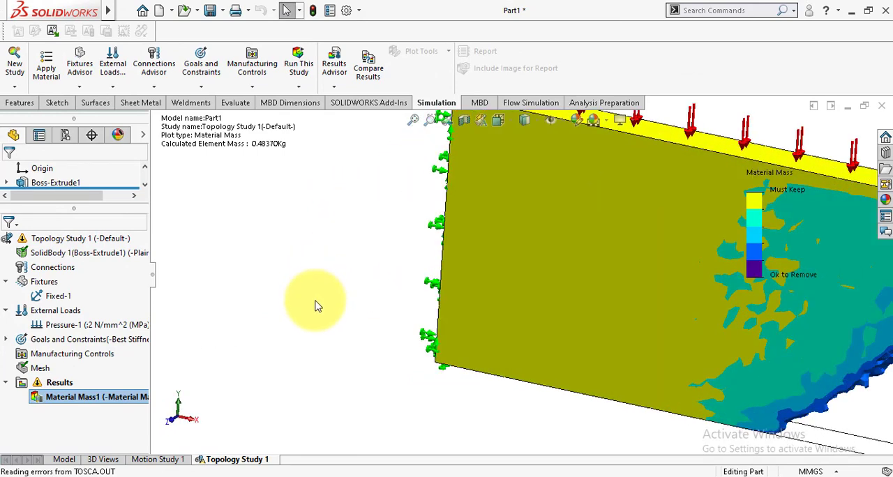
pyautogui.scroll(3, 282, 329)
pyautogui.scroll(2, 272, 332)
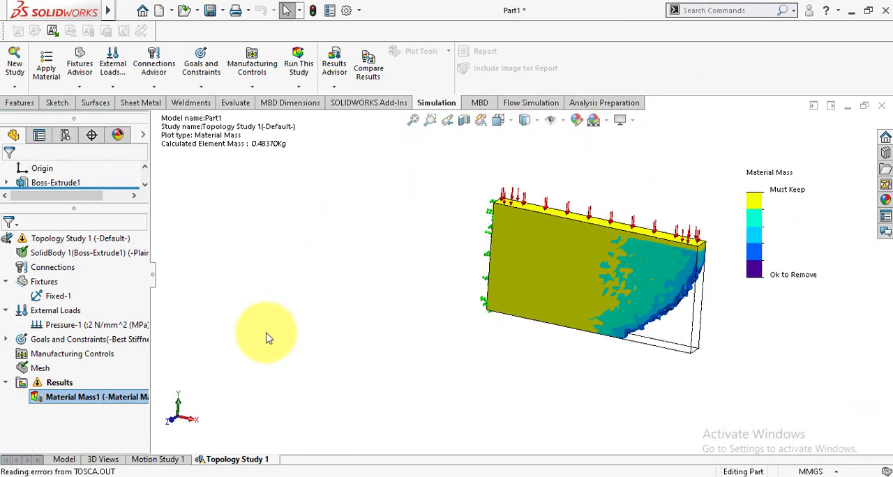
pyautogui.scroll(-2, 744, 246)
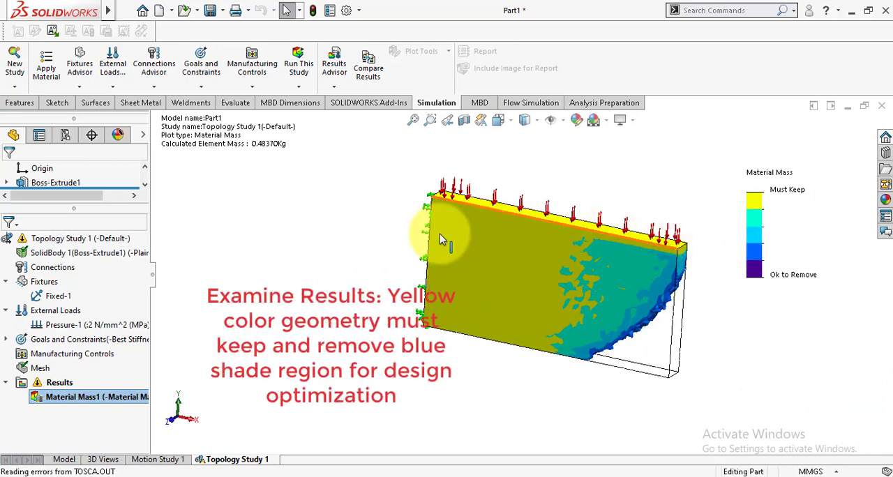
pyautogui.scroll(-2, 787, 333)
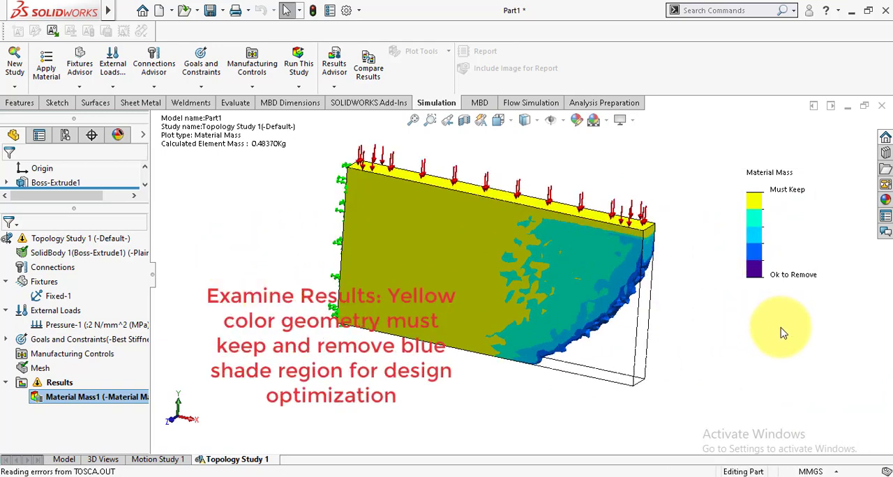
# Review the topology study's solver, preserved region and advanced iteration settings in its properties
pyautogui.rightClick(70, 242)
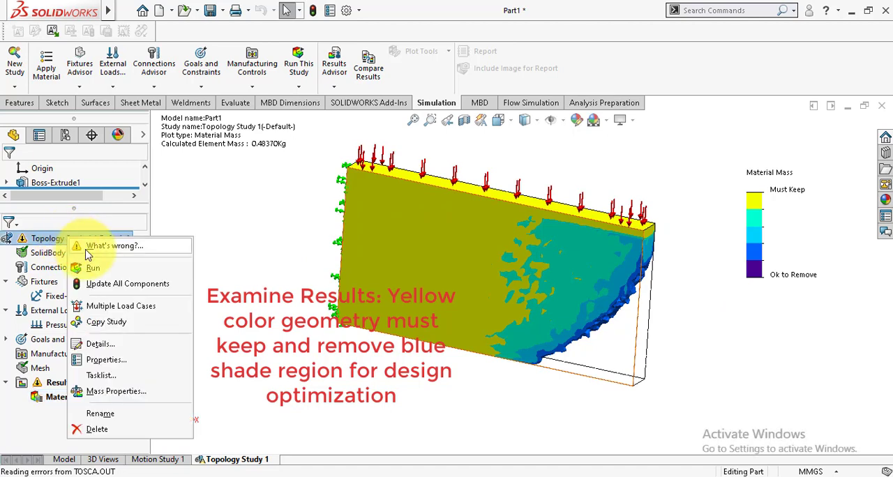
pyautogui.click(106, 361)
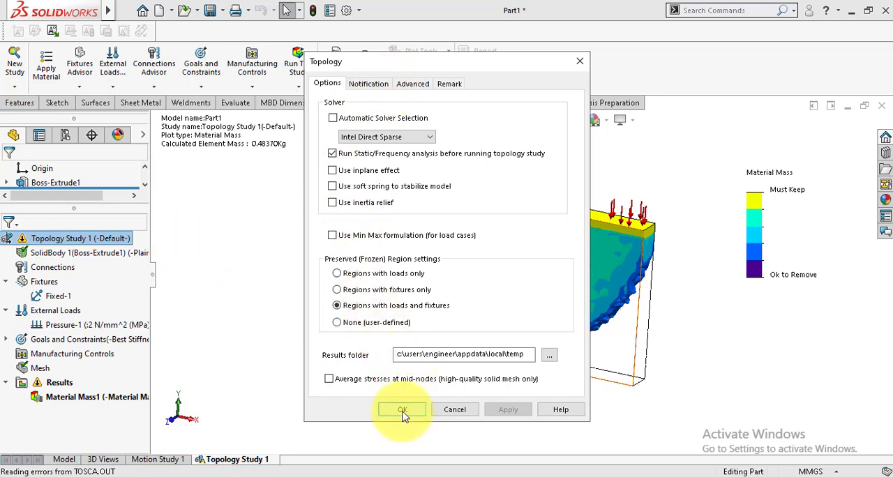
pyautogui.click(416, 83)
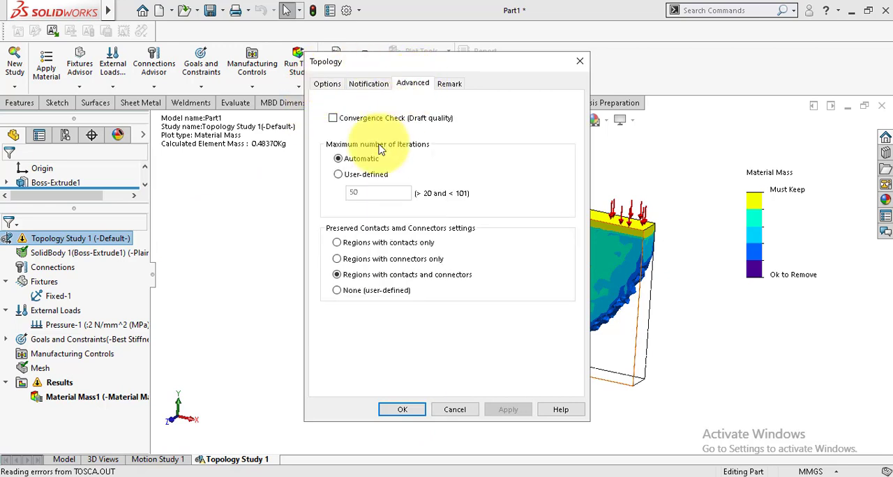
pyautogui.click(398, 409)
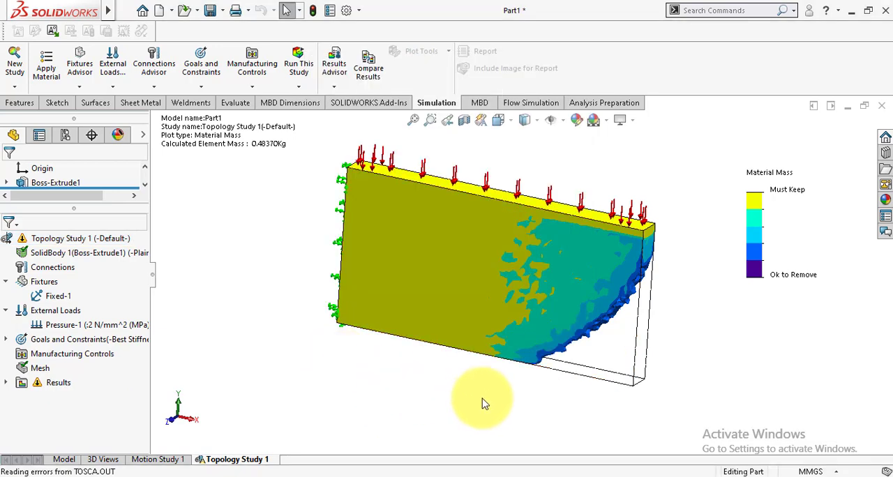
pyautogui.moveTo(484, 389)
pyautogui.mouseDown(button='middle')
pyautogui.moveTo(518, 398)
pyautogui.moveTo(492, 393)
pyautogui.moveTo(488, 377)
pyautogui.moveTo(498, 378)
pyautogui.mouseUp(button='middle')
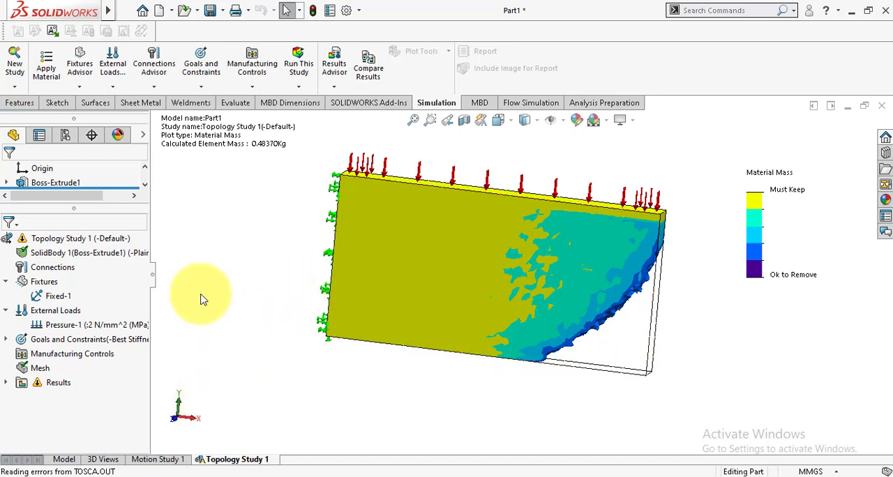
# In the part model, round the lower corner edge at the plate's free end with a 40 mm symmetric fillet
pyautogui.click(64, 460)
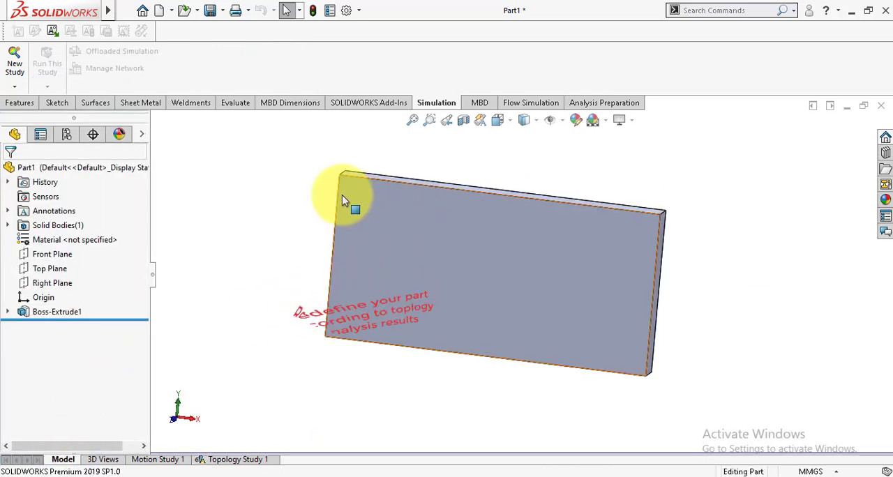
pyautogui.click(6, 106)
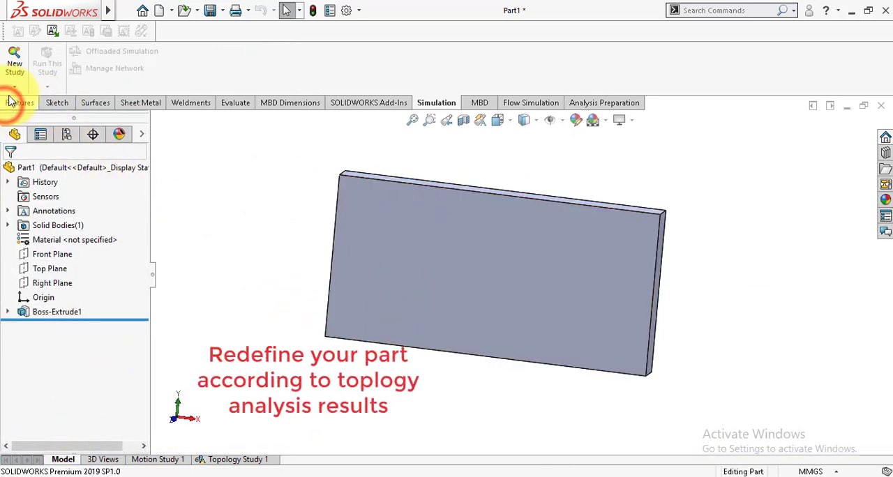
pyautogui.click(362, 55)
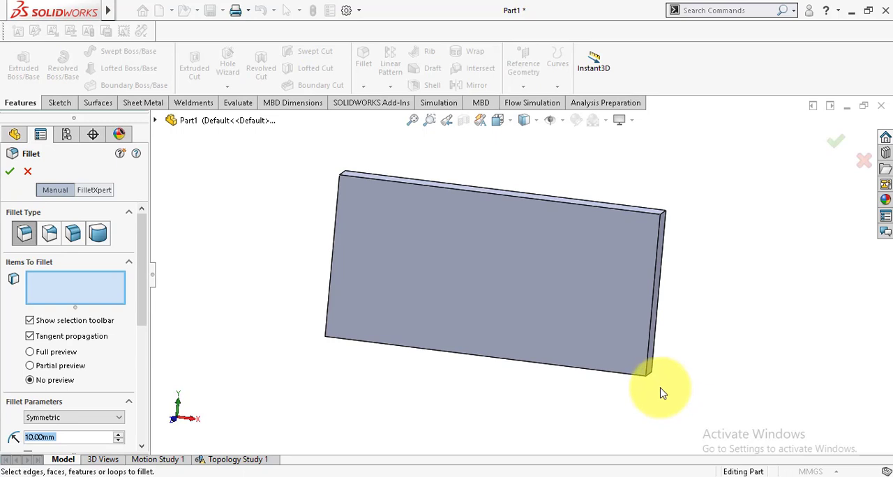
pyautogui.scroll(-4, 660, 391)
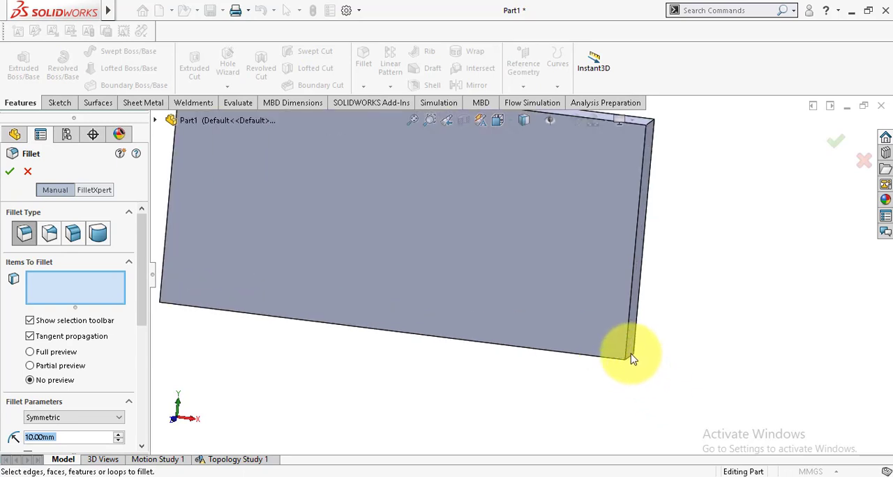
pyautogui.click(629, 360)
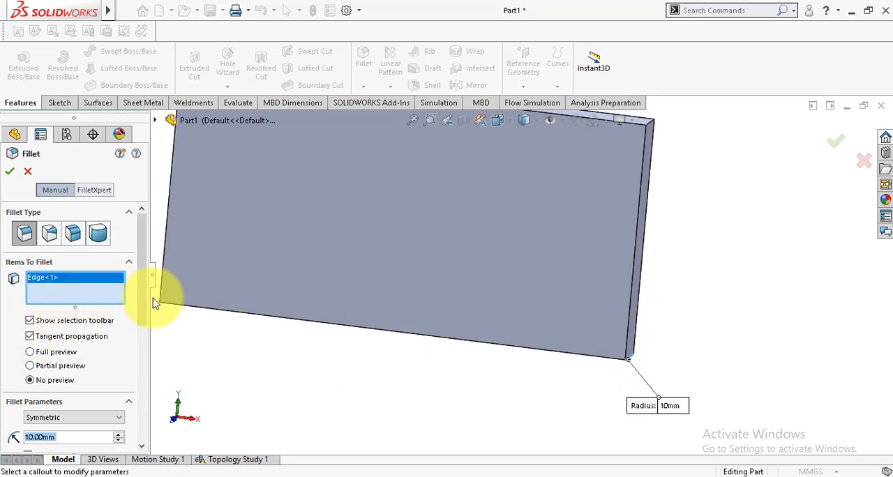
pyautogui.moveTo(141, 298); pyautogui.dragTo(143, 355)
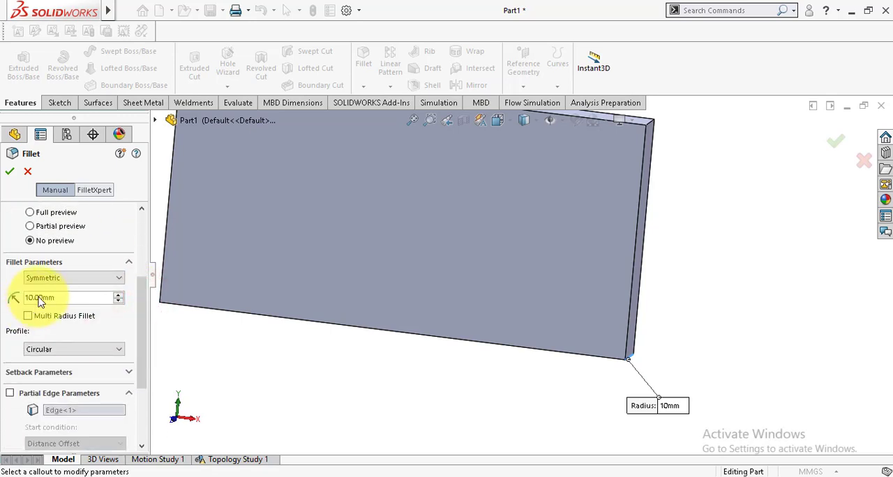
pyautogui.doubleClick(38, 298)
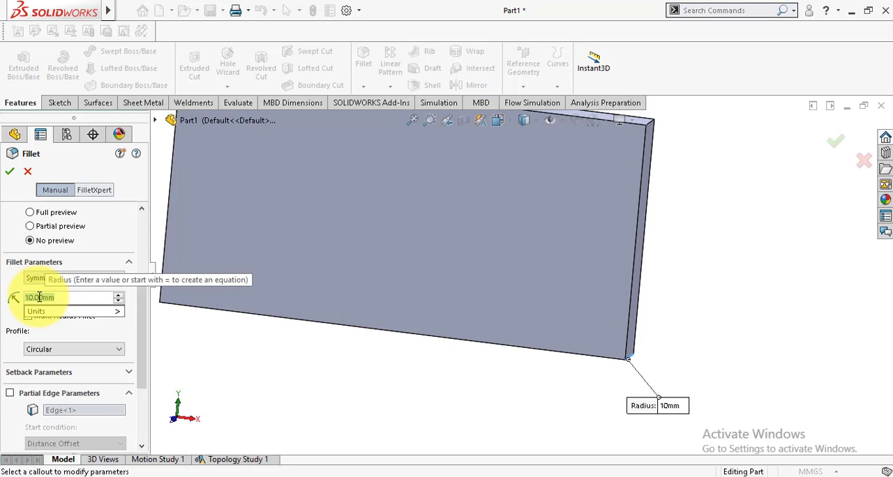
pyautogui.write('3')
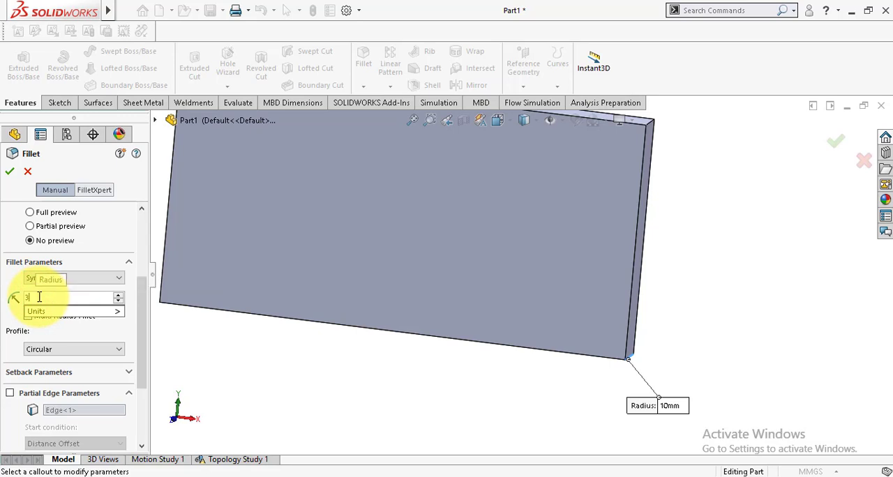
pyautogui.press('BackSpace')
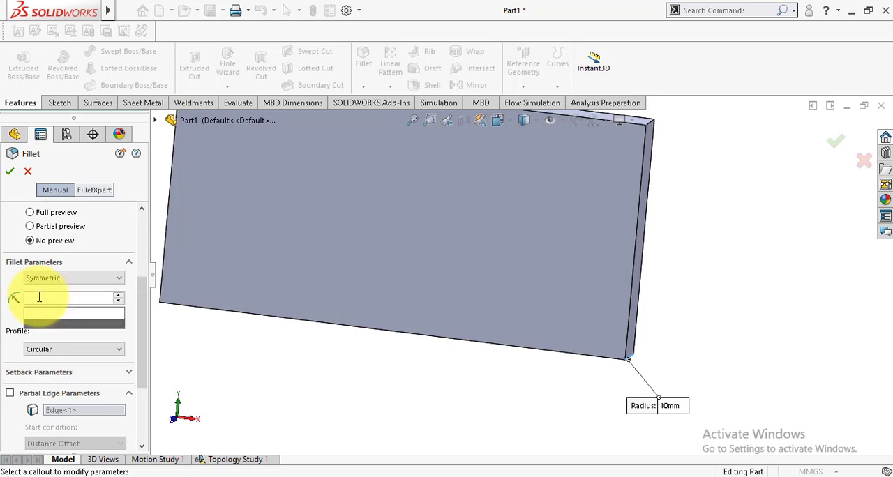
pyautogui.write('40')
pyautogui.press('Return')
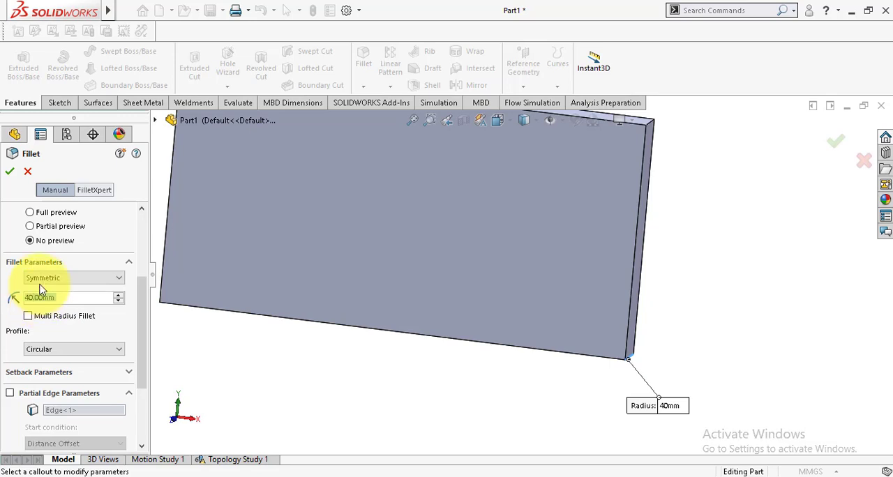
pyautogui.click(10, 173)
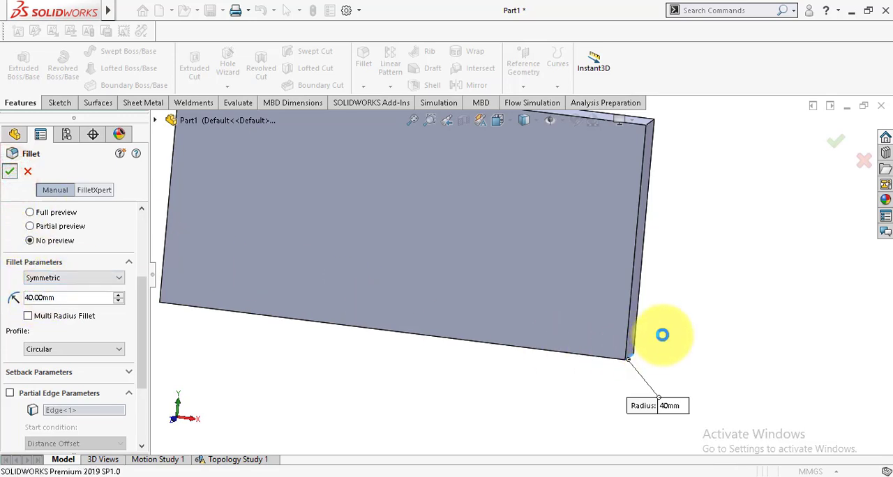
pyautogui.scroll(1, 656, 347)
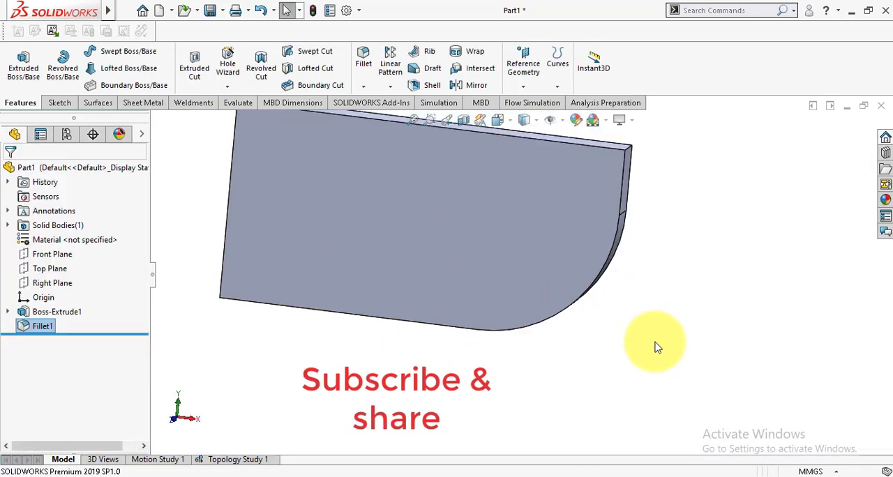
pyautogui.scroll(1, 656, 347)
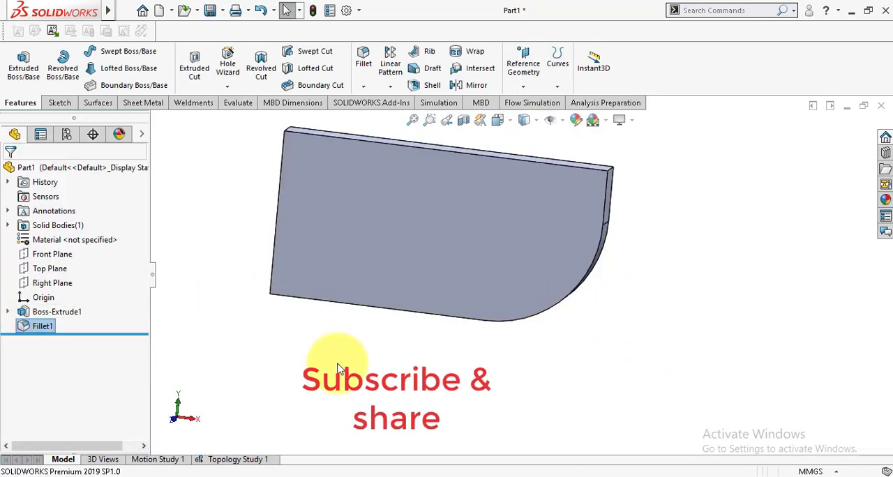
# Edit the existing fillet on the plate's lower free-end corner and set its symmetric radius to 50 mm
pyautogui.click(316, 364)
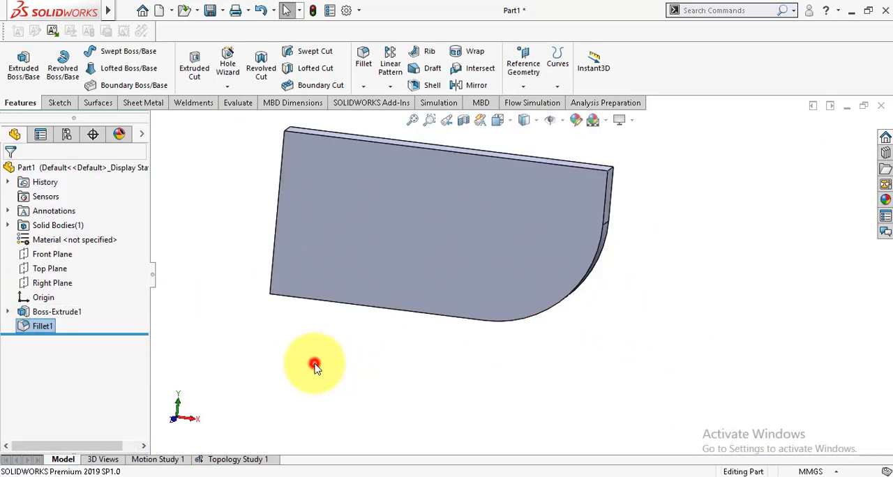
pyautogui.rightClick(39, 331)
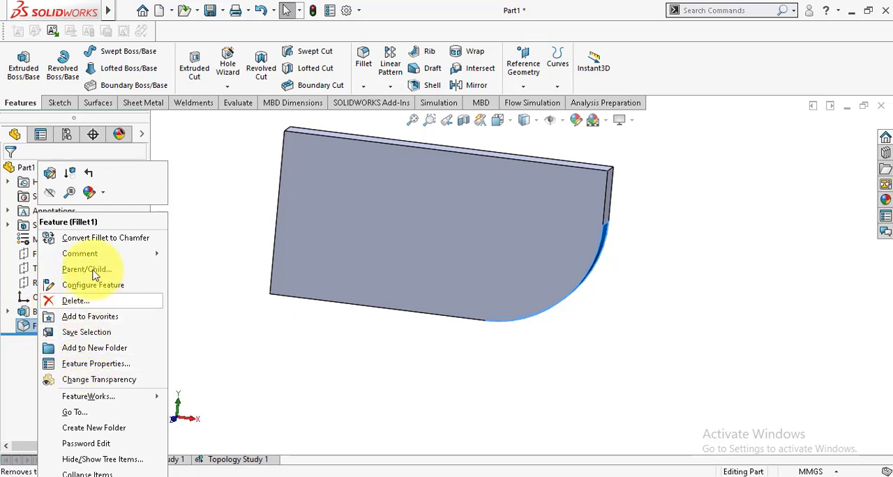
pyautogui.click(49, 174)
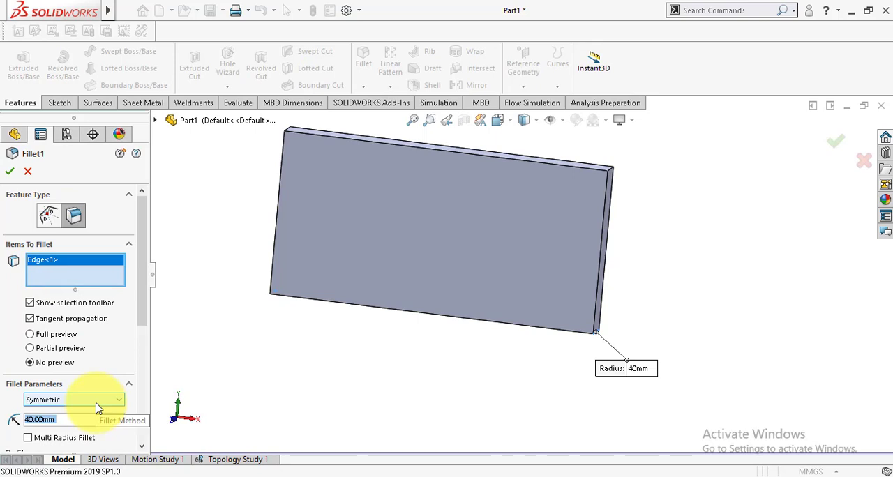
pyautogui.write('50')
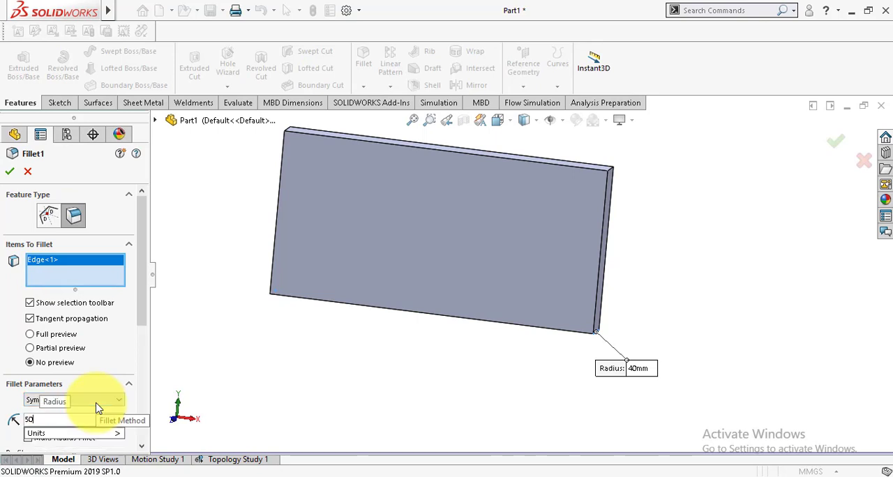
pyautogui.click(10, 172)
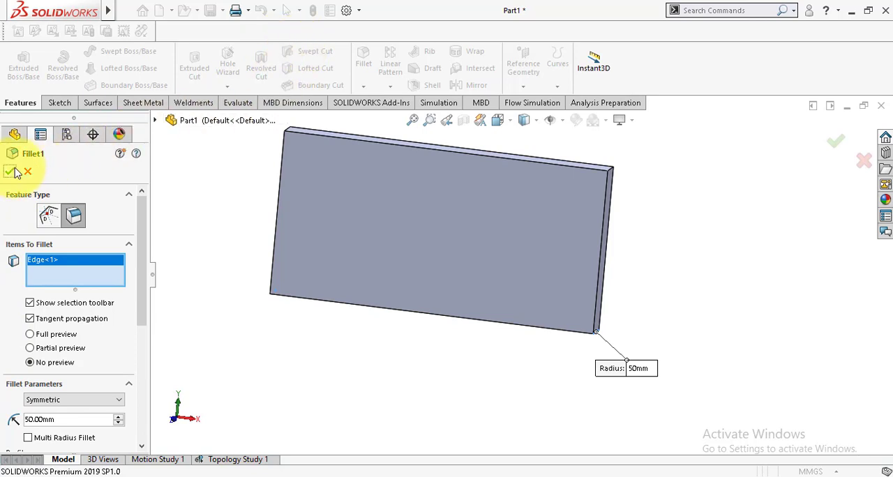
pyautogui.click(9, 173)
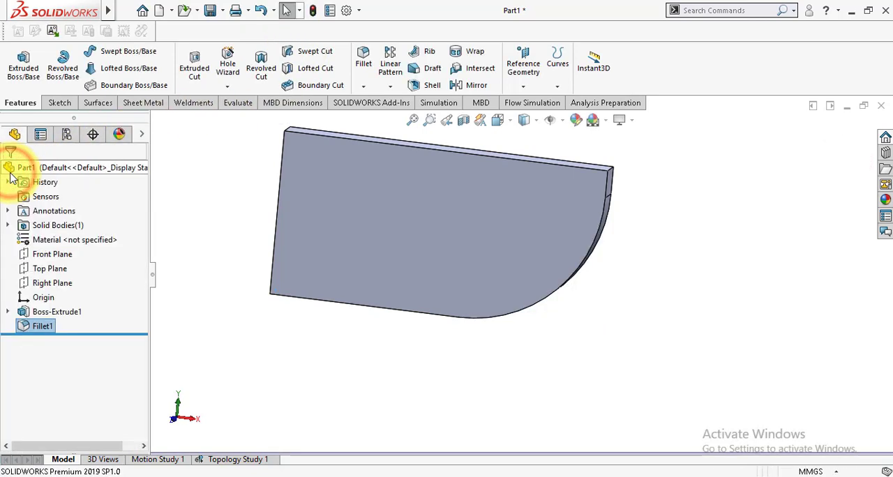
pyautogui.moveTo(416, 345); pyautogui.dragTo(499, 371, button='middle')
pyautogui.scroll(1, 499, 366)
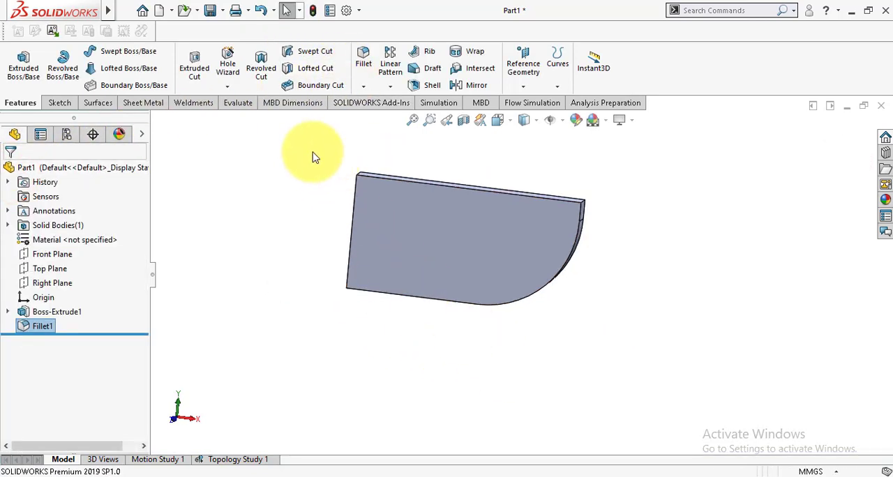
pyautogui.scroll(-1, 313, 152)
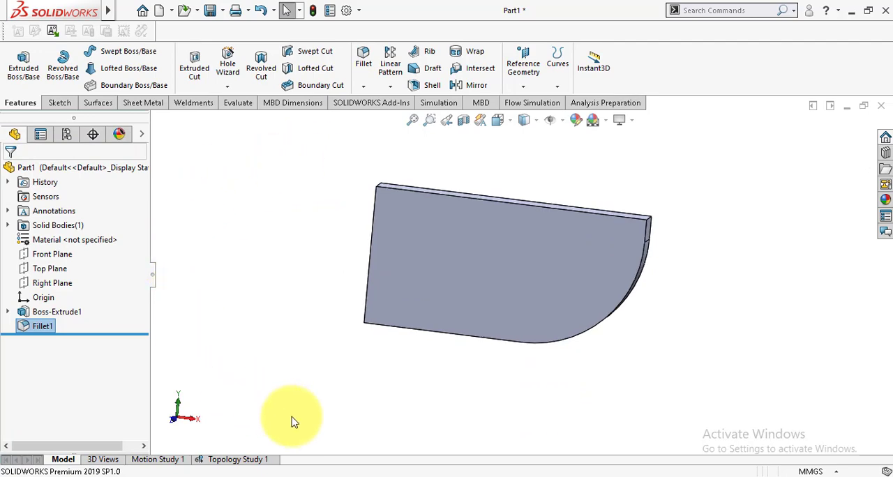